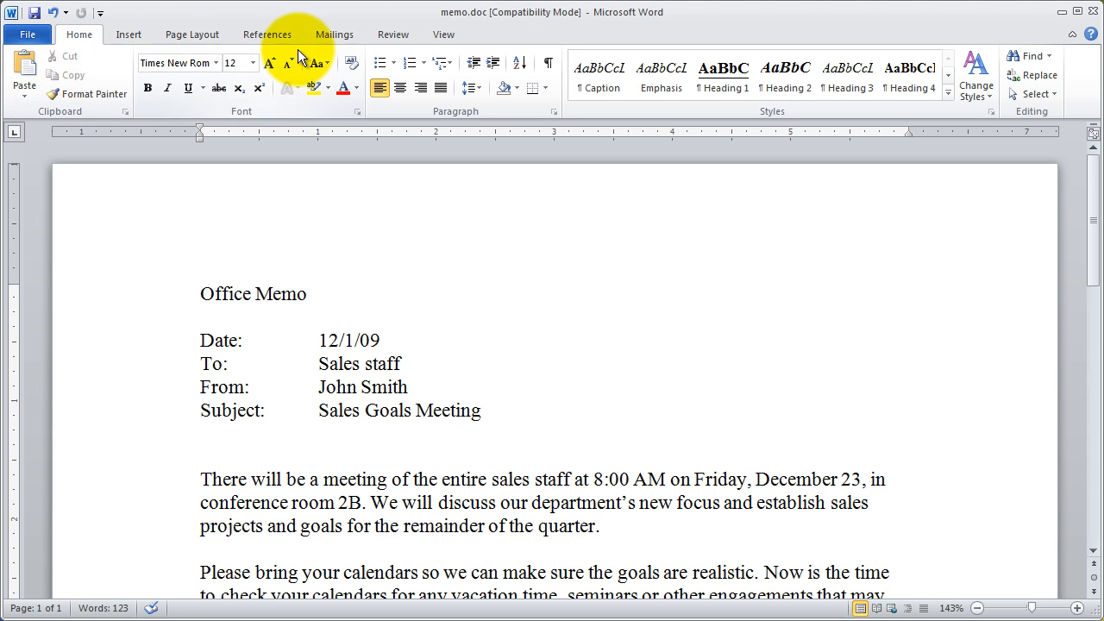
Step: Undo and redo the last memo change, then show and close the window control menu
click(54, 12)
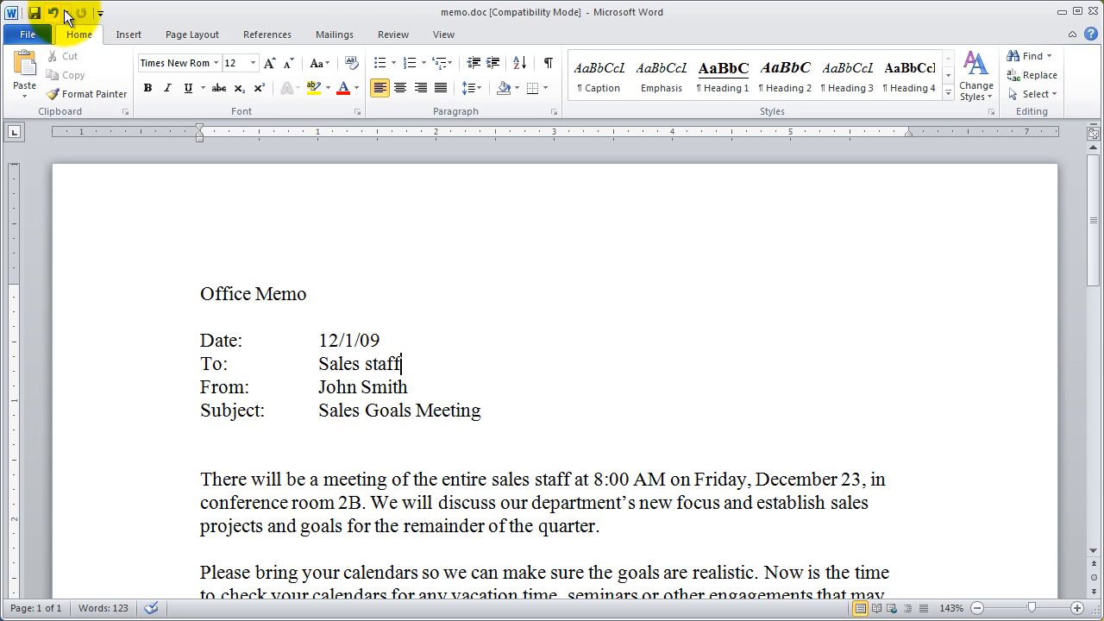
click(82, 14)
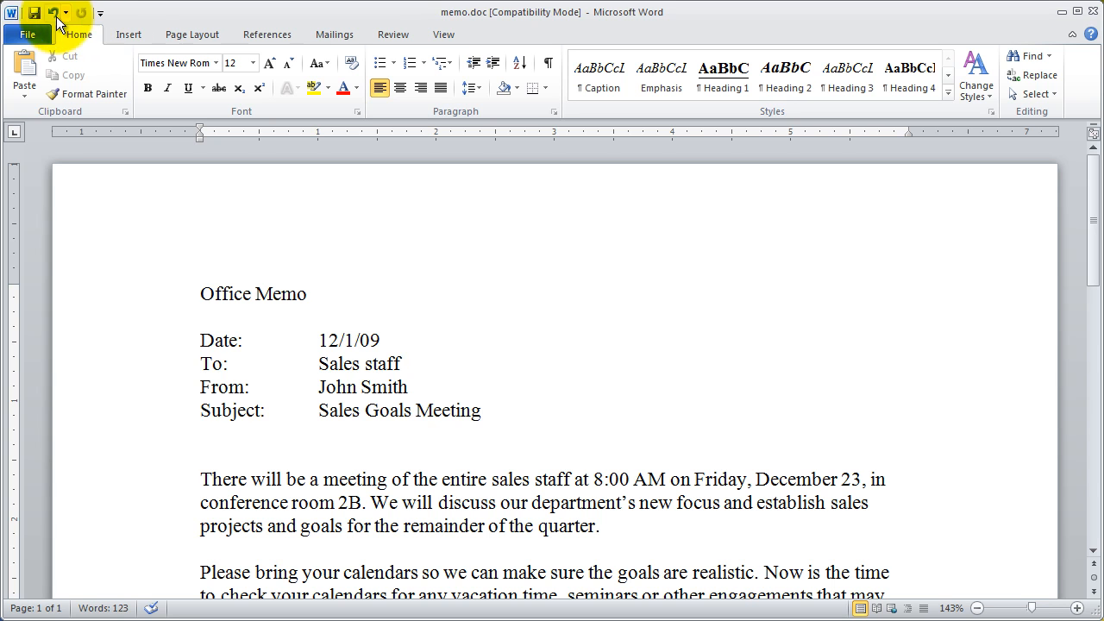
click(12, 13)
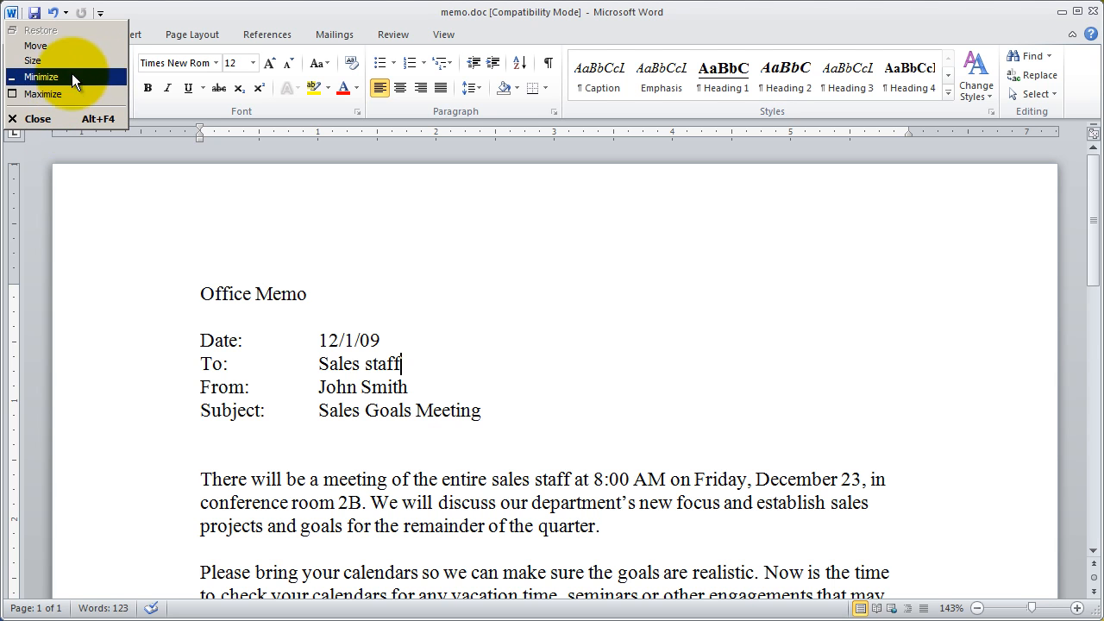
click(292, 13)
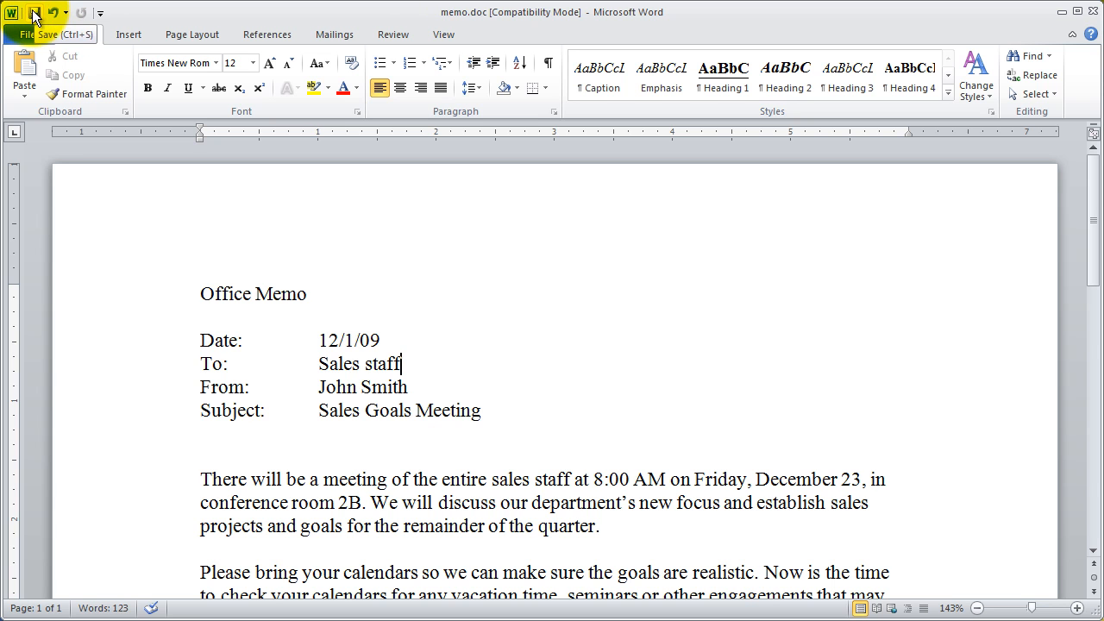
Step: Save the memo and bring up the Customize Quick Access Toolbar command list
click(34, 14)
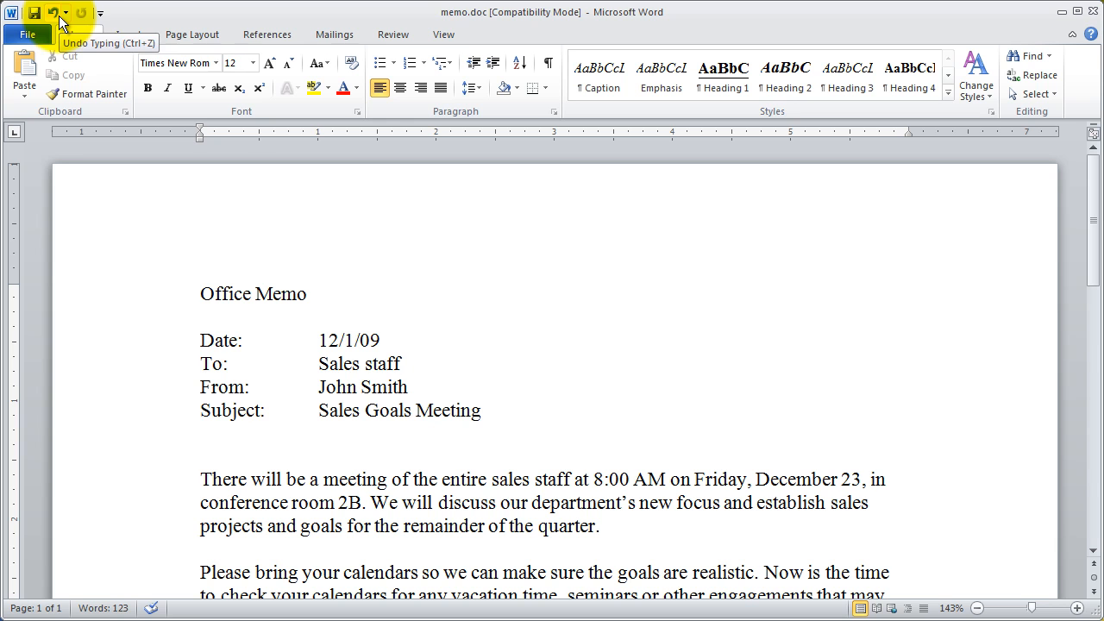
click(100, 14)
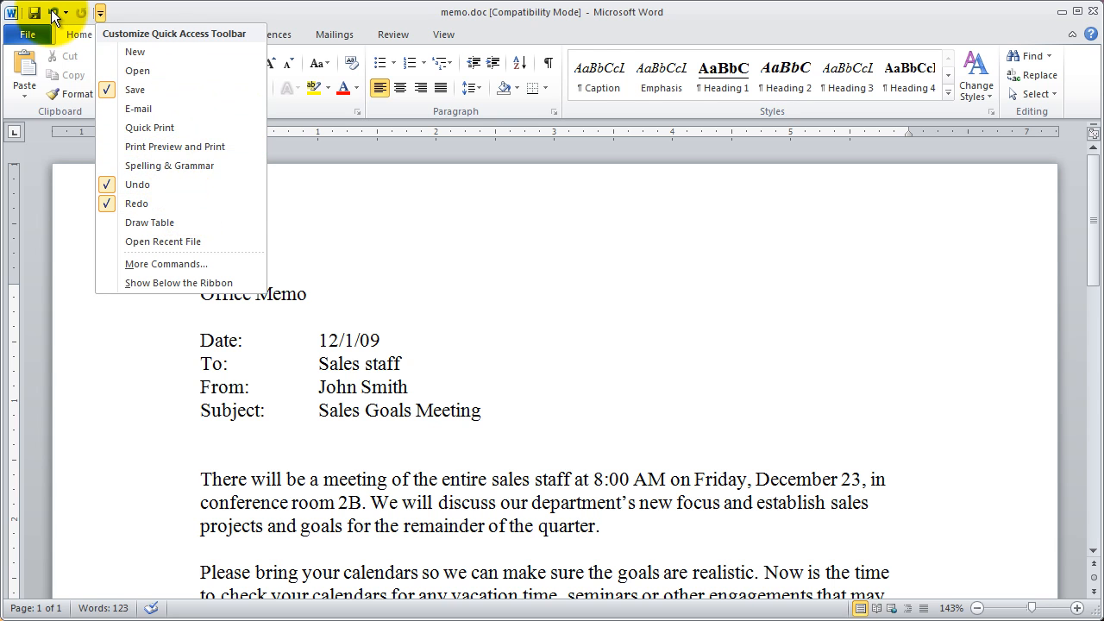
Step: Add Quick Print to the Quick Access Toolbar and reopen the customize list
click(160, 128)
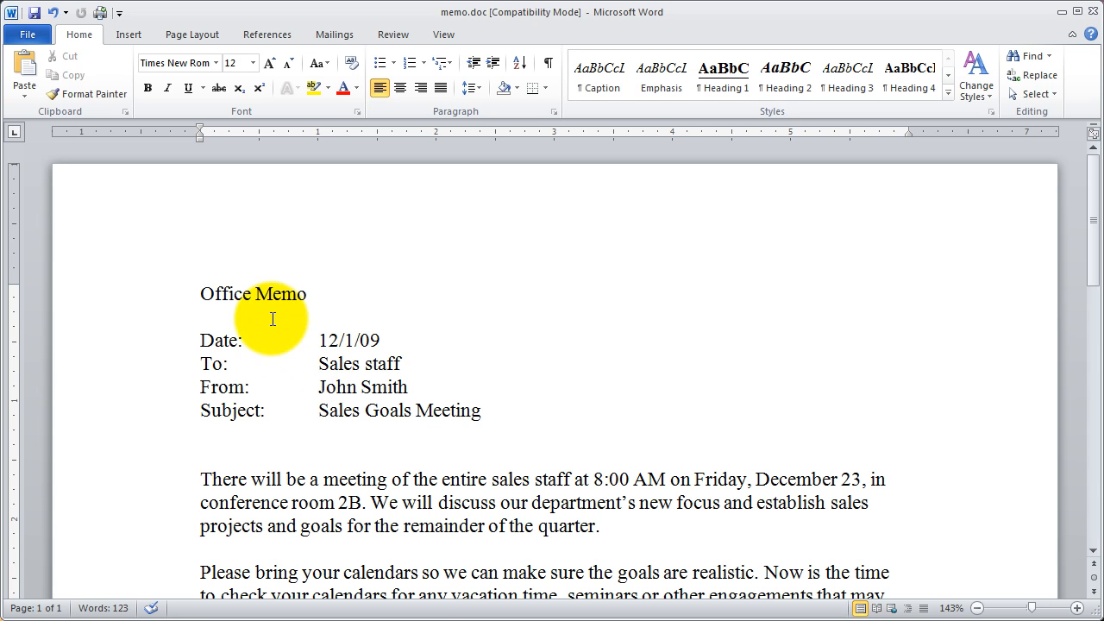
click(118, 13)
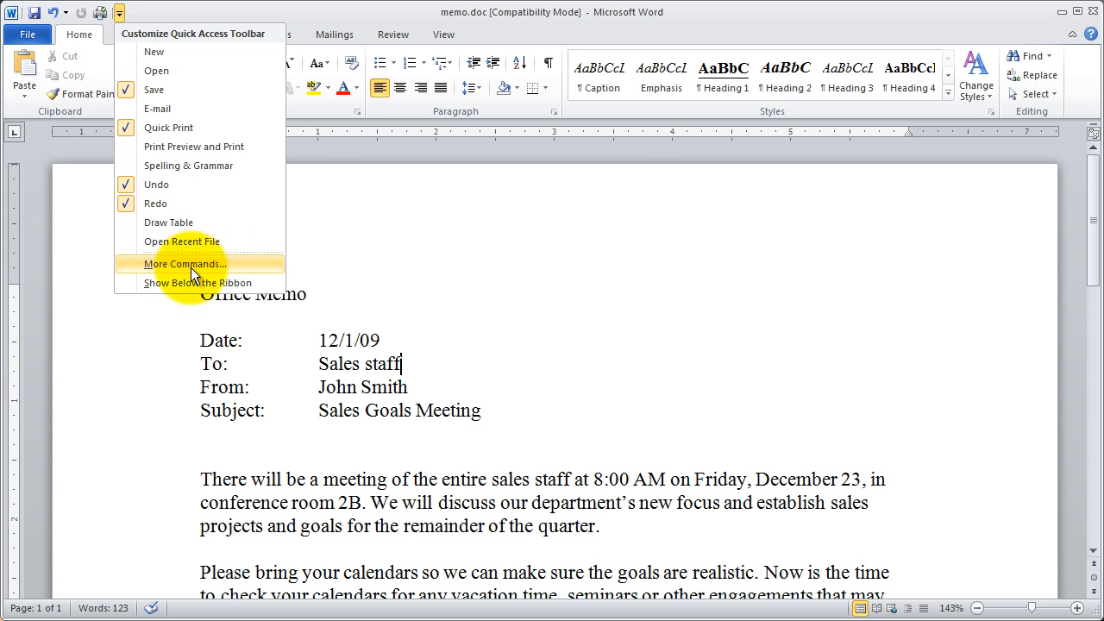
Step: In Word Options via More Commands, add Open from Popular Commands to the toolbar
click(191, 268)
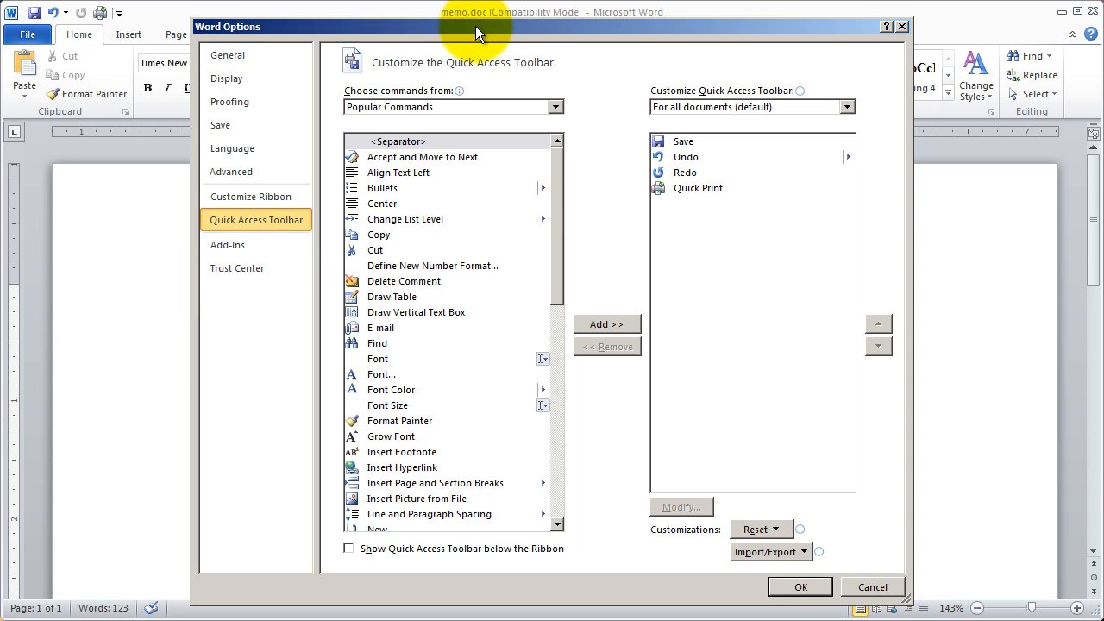
drag(475, 26, 432, 28)
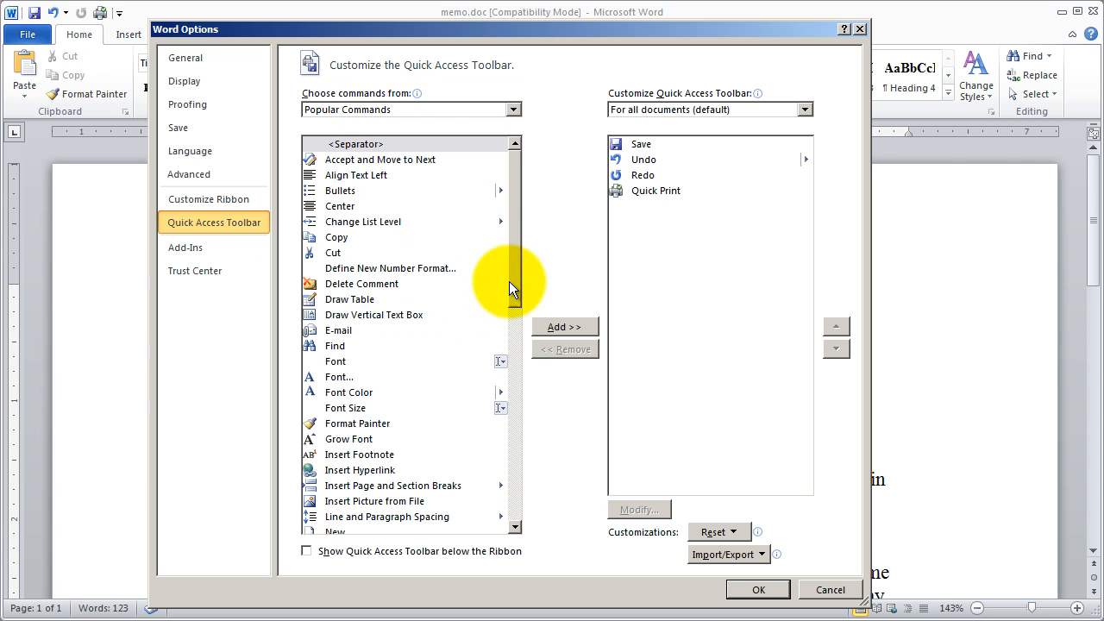
mouse_move(514, 247)
mouse_down()
mouse_move(514, 474)
mouse_move(483, 213)
mouse_move(505, 363)
mouse_up()
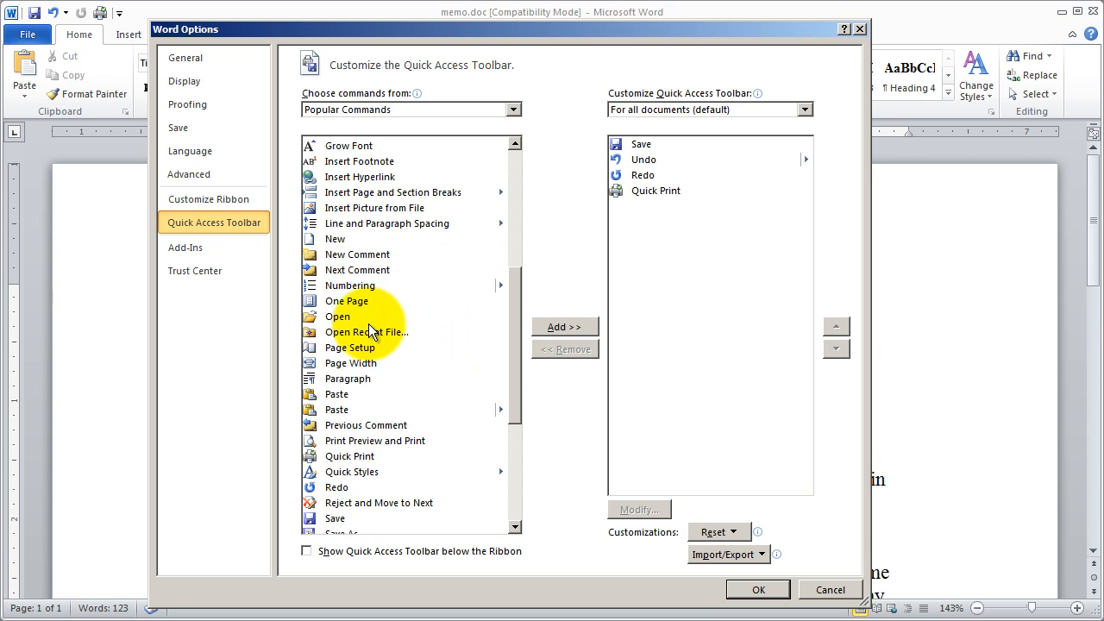
click(336, 316)
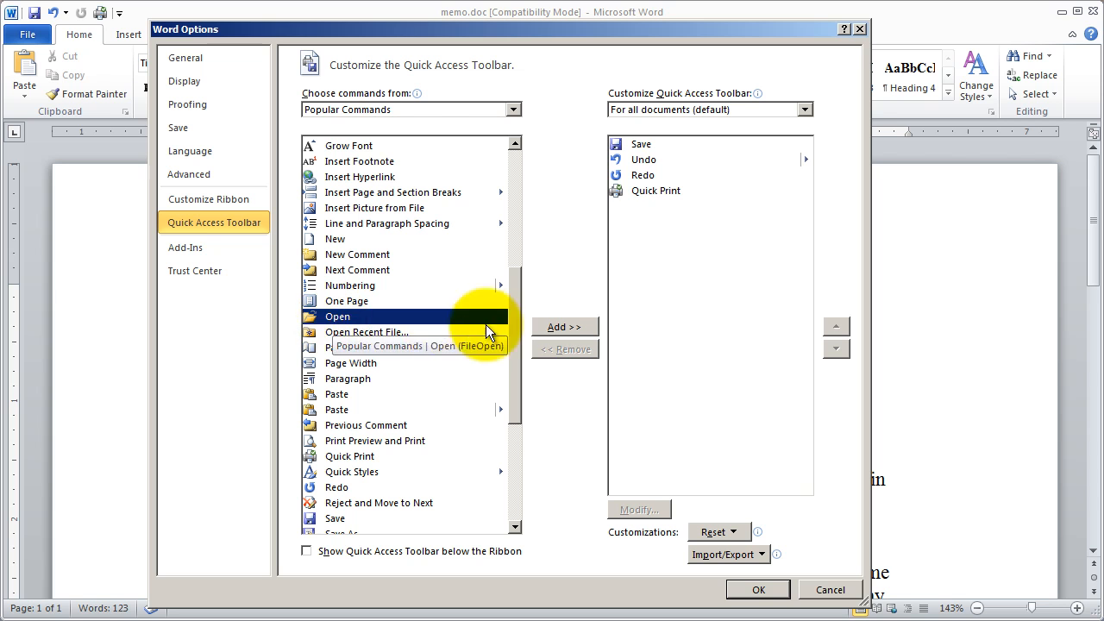
click(556, 328)
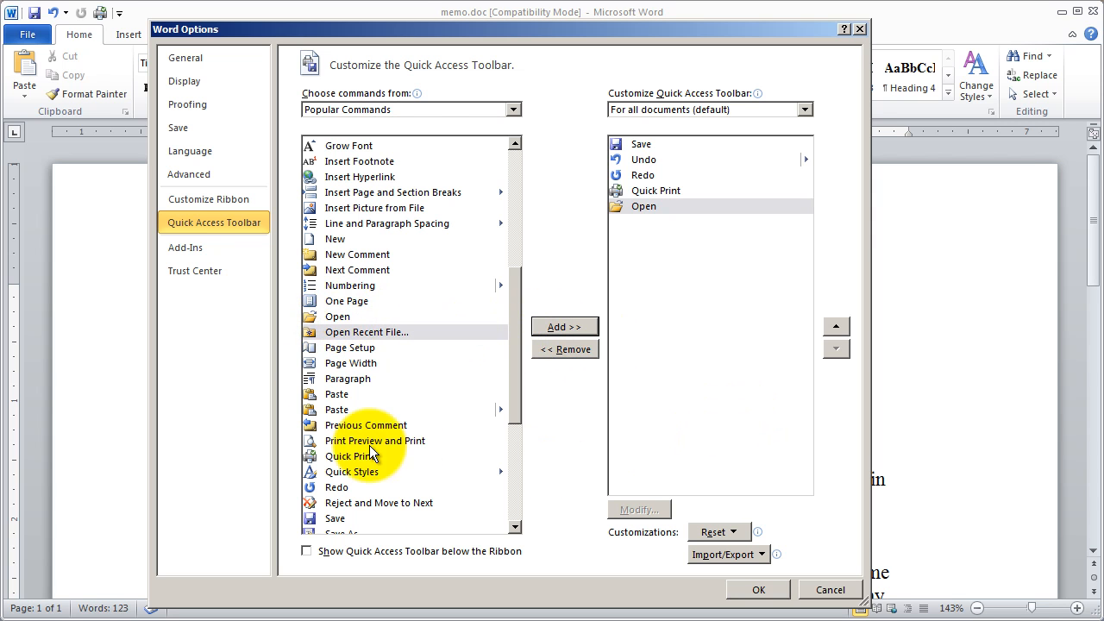
drag(514, 374, 518, 427)
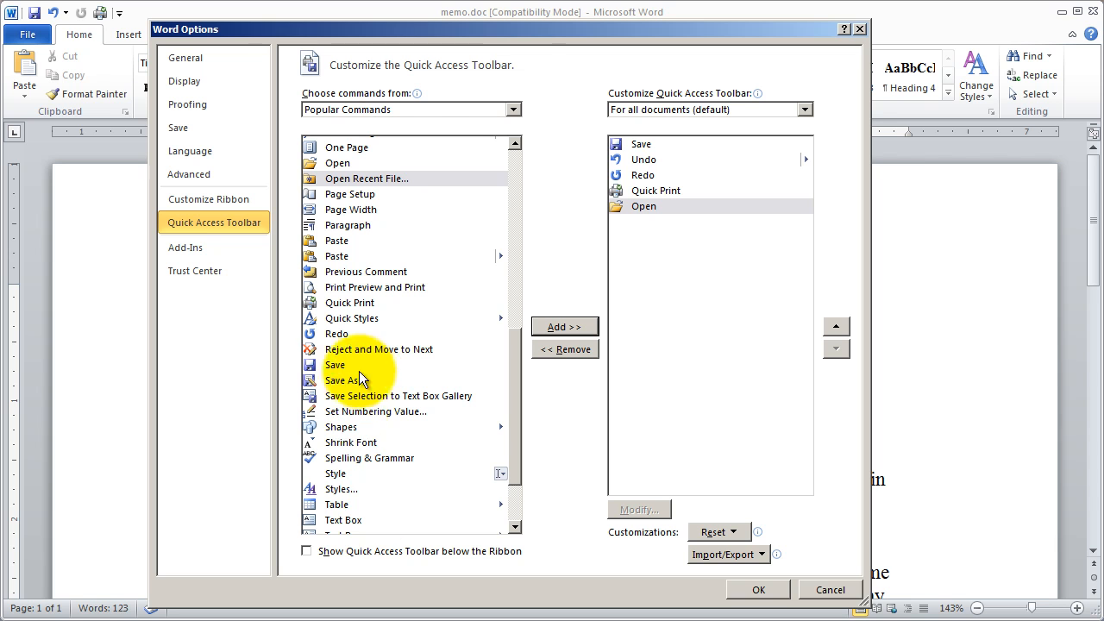
Step: Select Spelling & Grammar in the commands list and expand the command category list
click(367, 458)
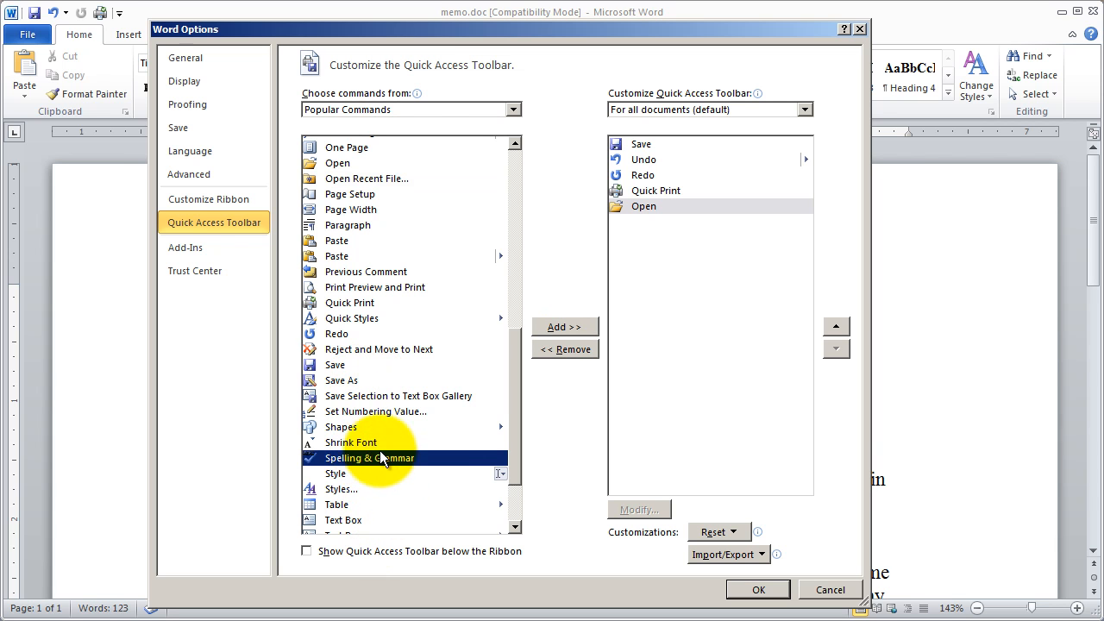
click(423, 334)
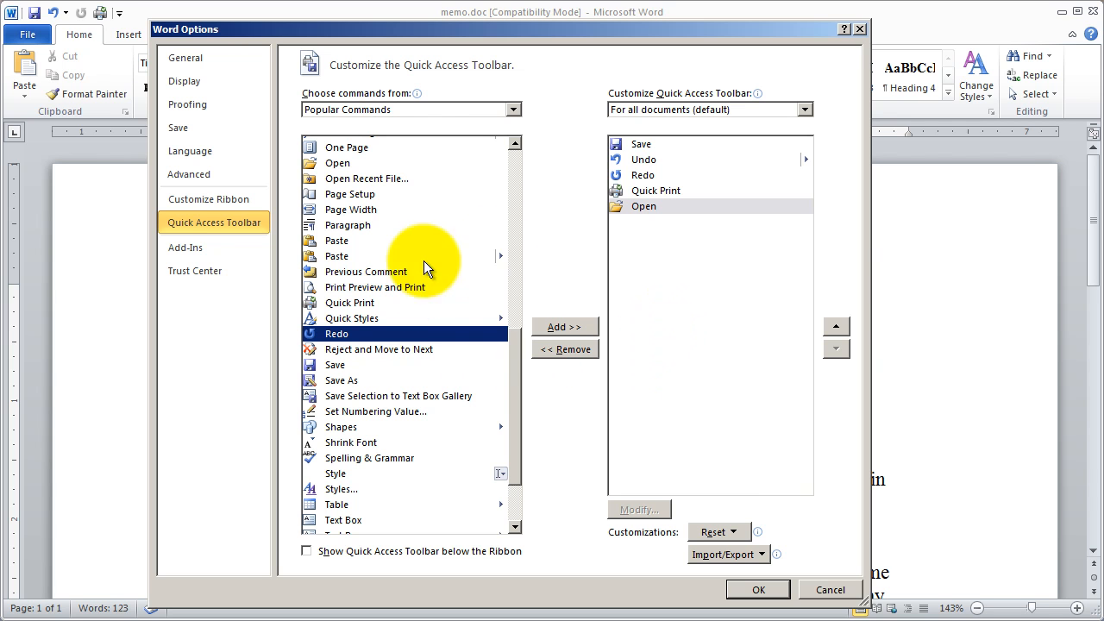
Step: Set Choose commands from to All Commands, then reopen the category dropdown
click(359, 110)
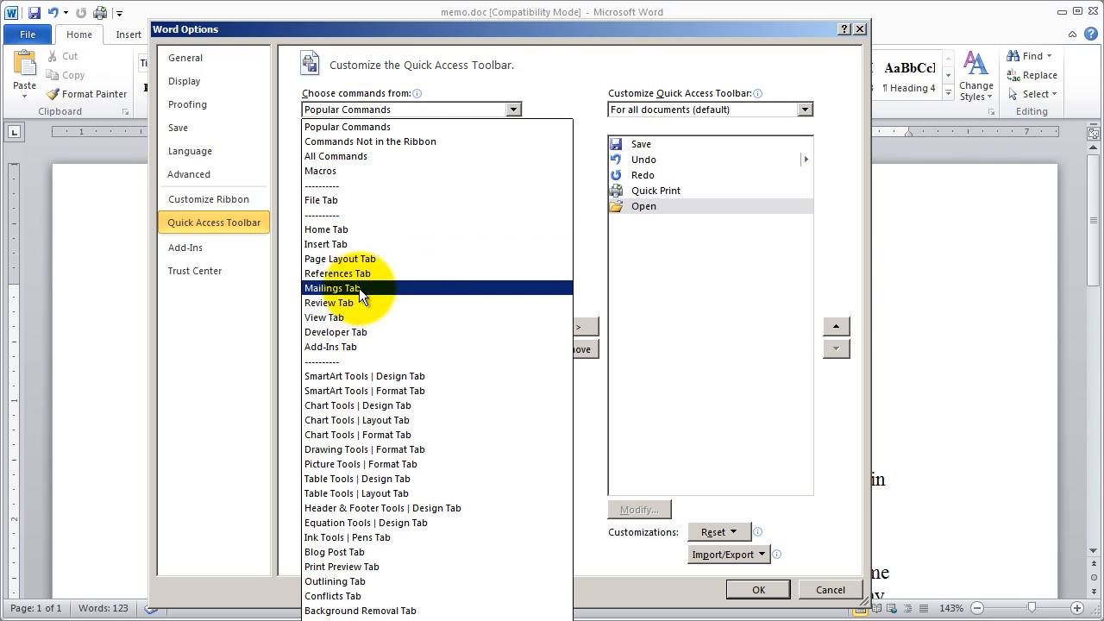
click(343, 164)
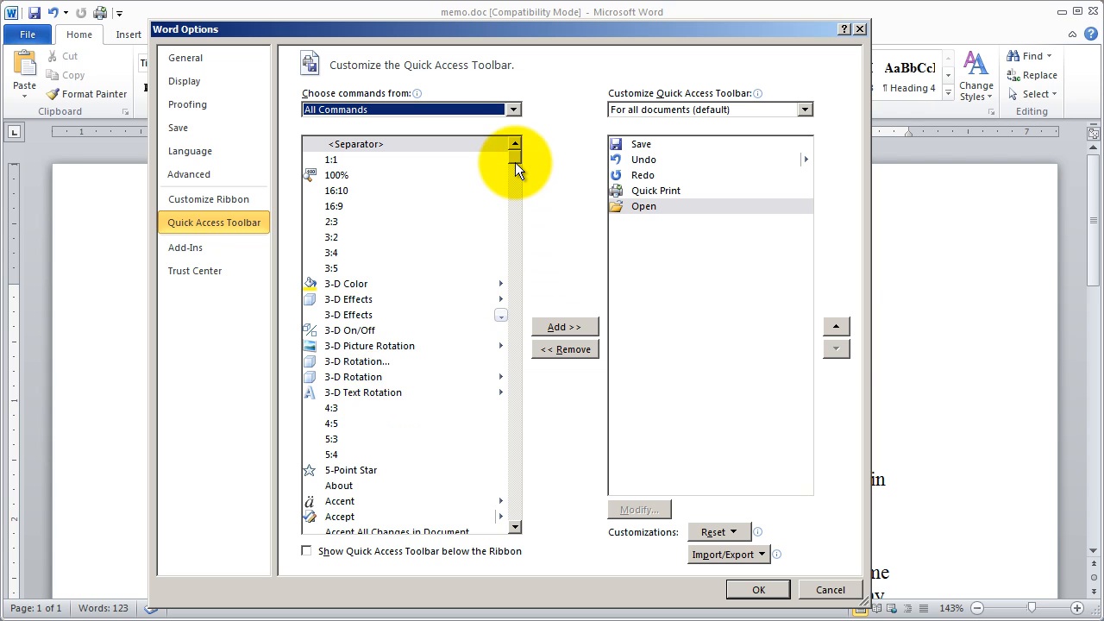
drag(516, 151, 511, 252)
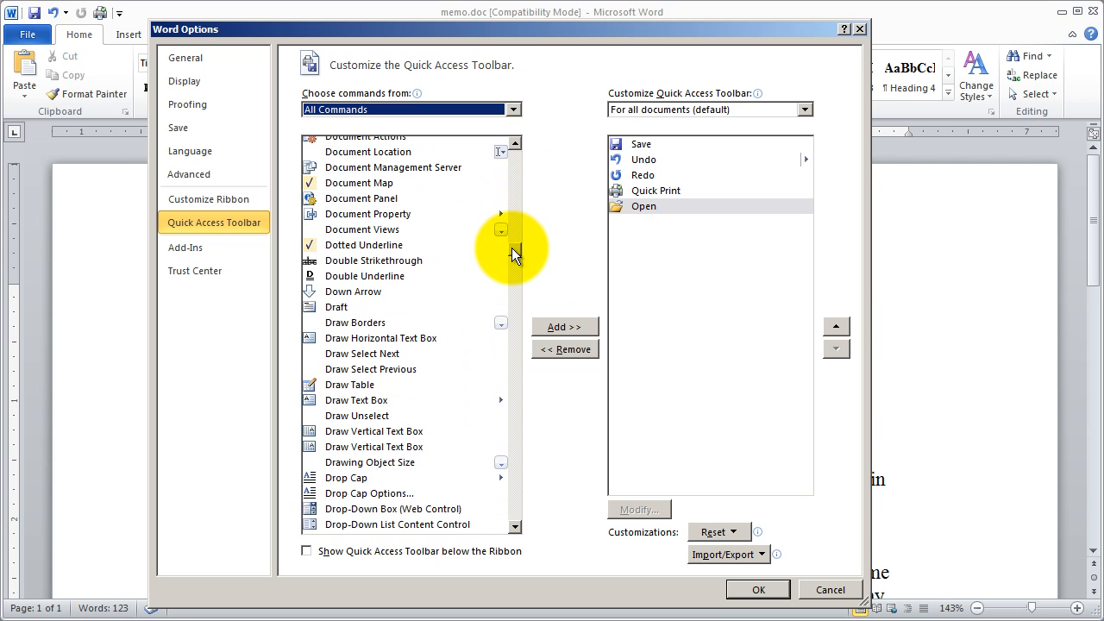
mouse_move(512, 247)
mouse_down()
mouse_move(532, 466)
mouse_move(529, 139)
mouse_up()
click(428, 108)
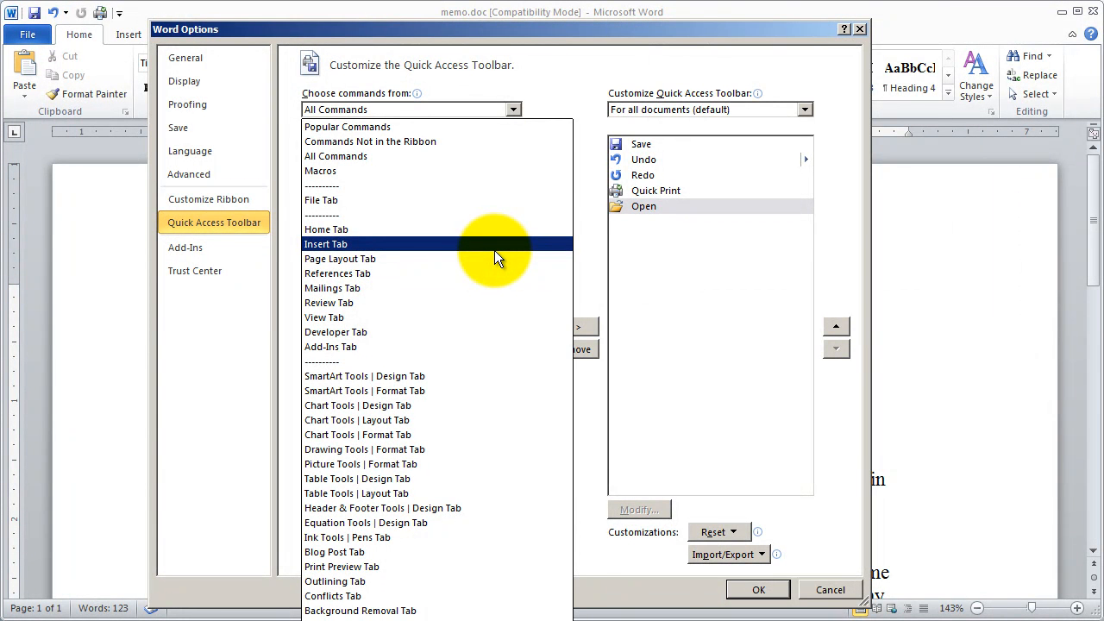
Step: From the Review Tab commands, add Spelling & Grammar to the Quick Access Toolbar
click(356, 304)
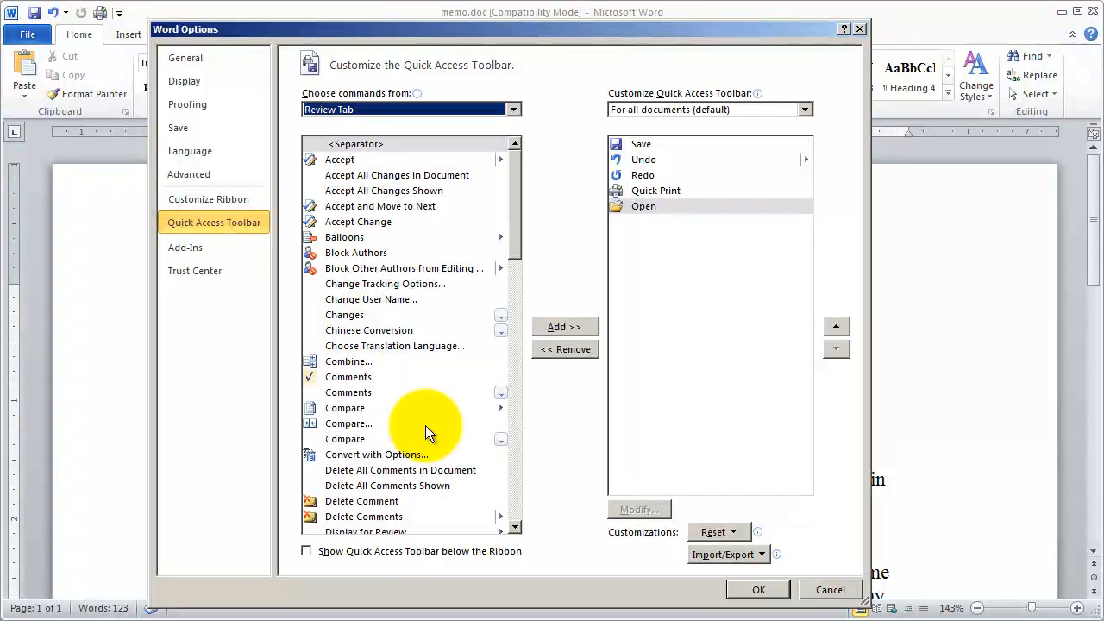
drag(515, 228, 517, 459)
click(405, 445)
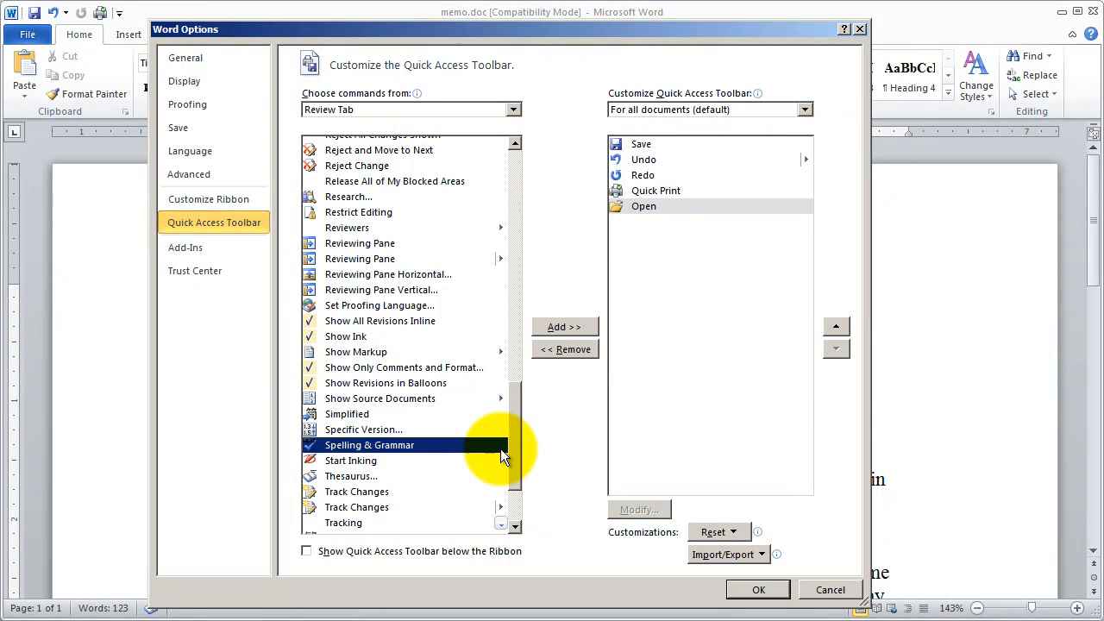
click(568, 327)
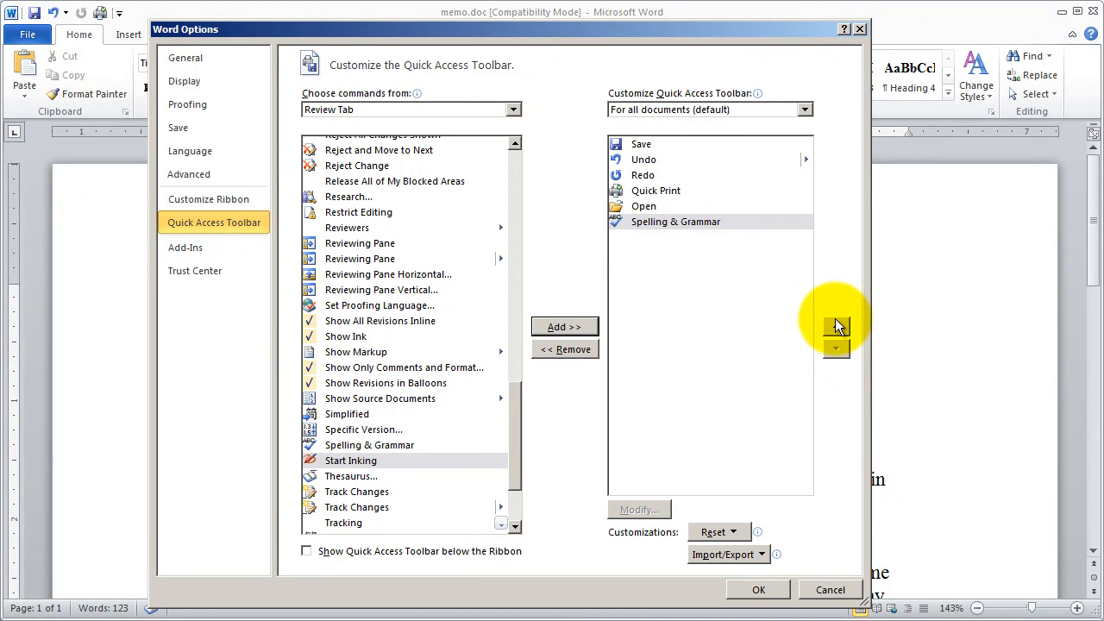
Step: Move Open to first place and Quick Print to third, right after Save
click(649, 207)
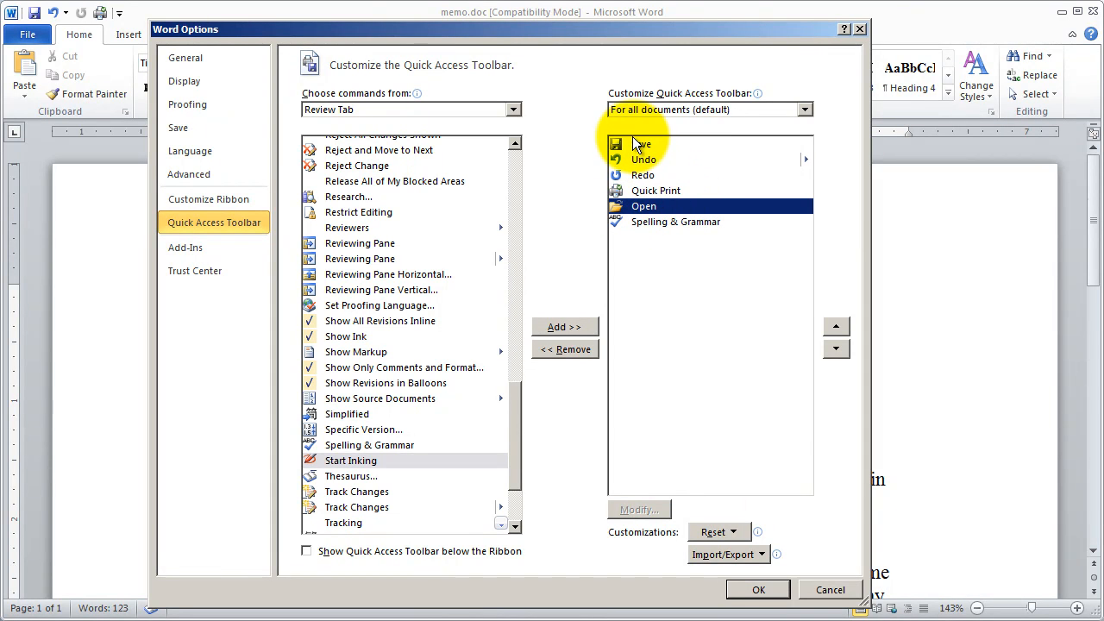
click(836, 325)
click(835, 325)
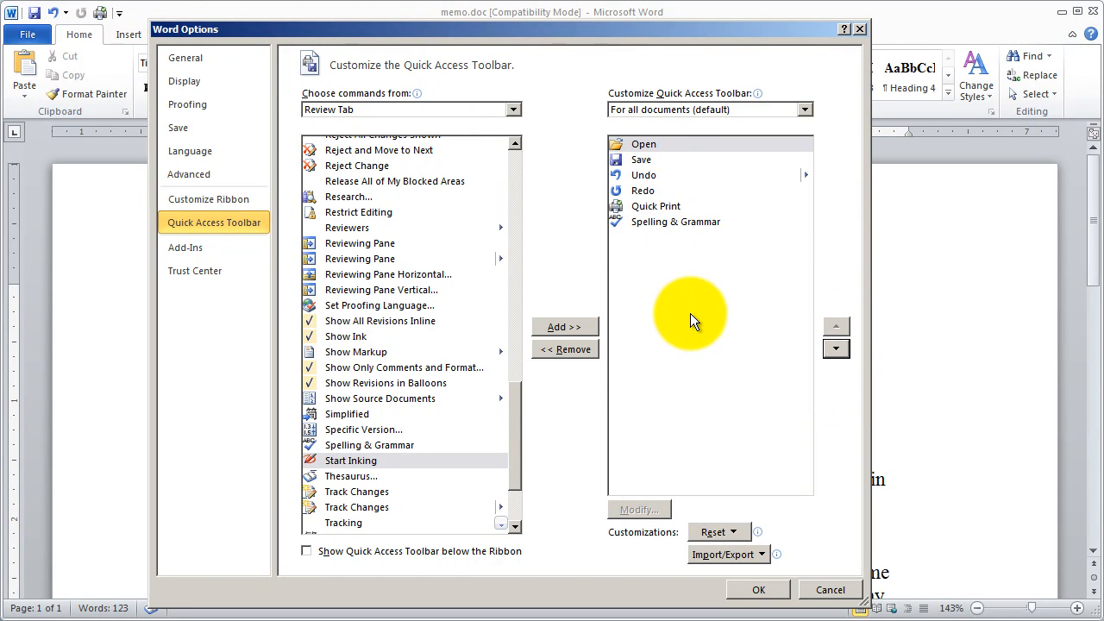
click(655, 211)
click(836, 326)
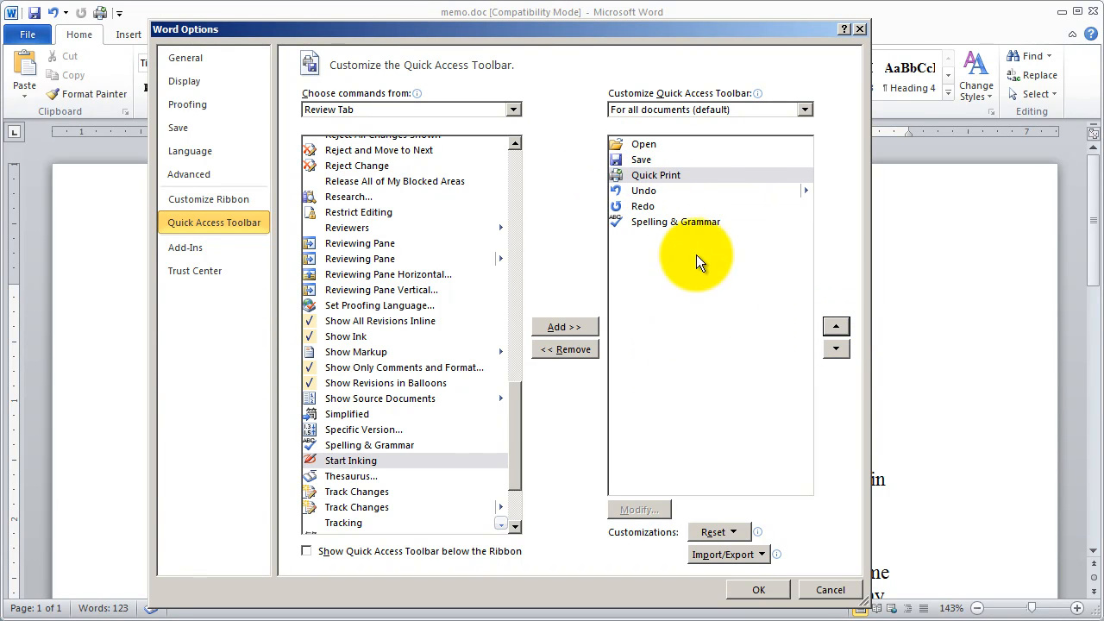
click(695, 221)
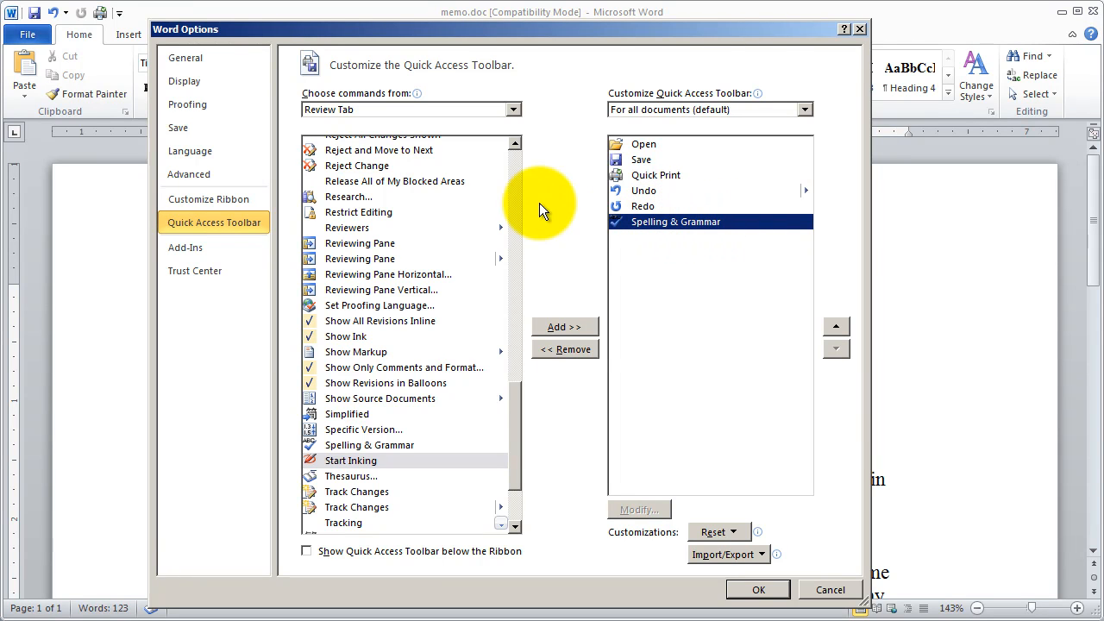
drag(519, 423, 500, 130)
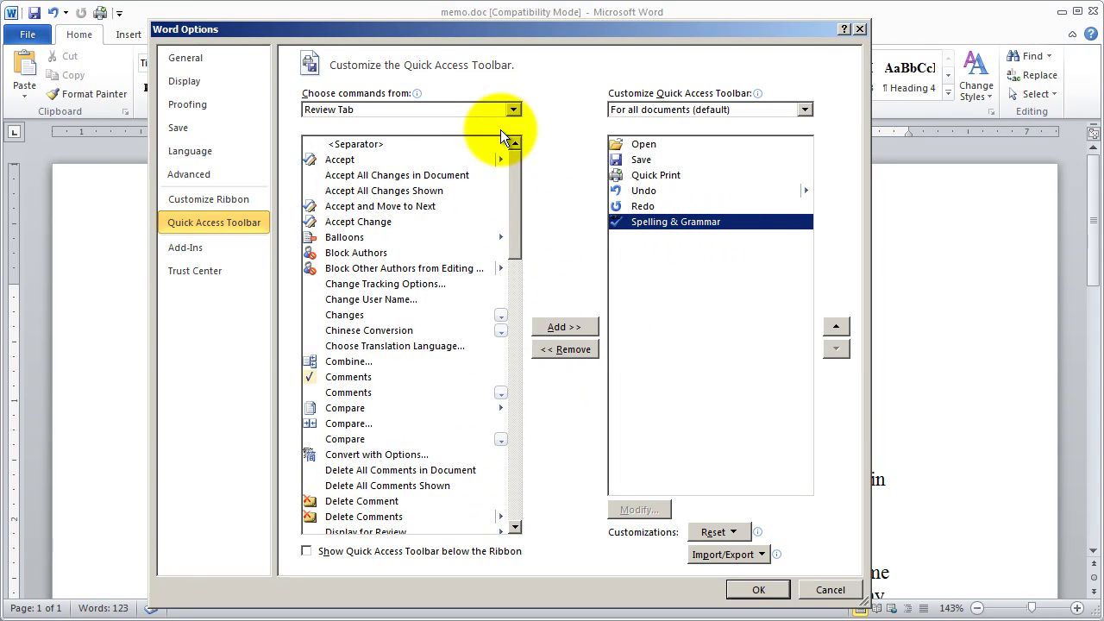
Step: Add a separator and move it up to sit right after Quick Print
click(379, 146)
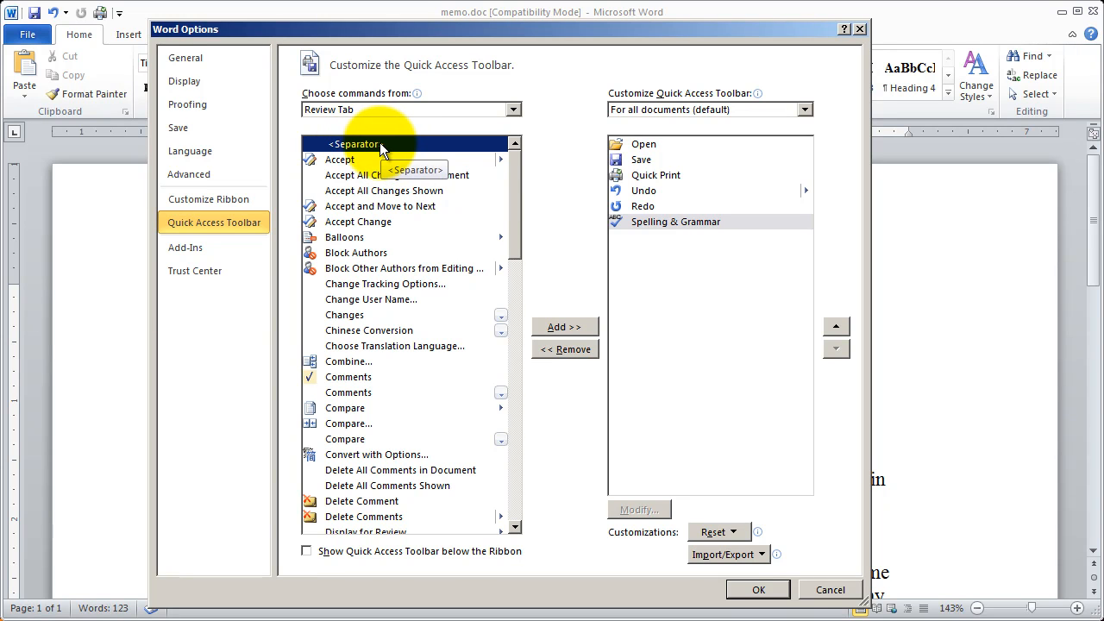
double_click(384, 147)
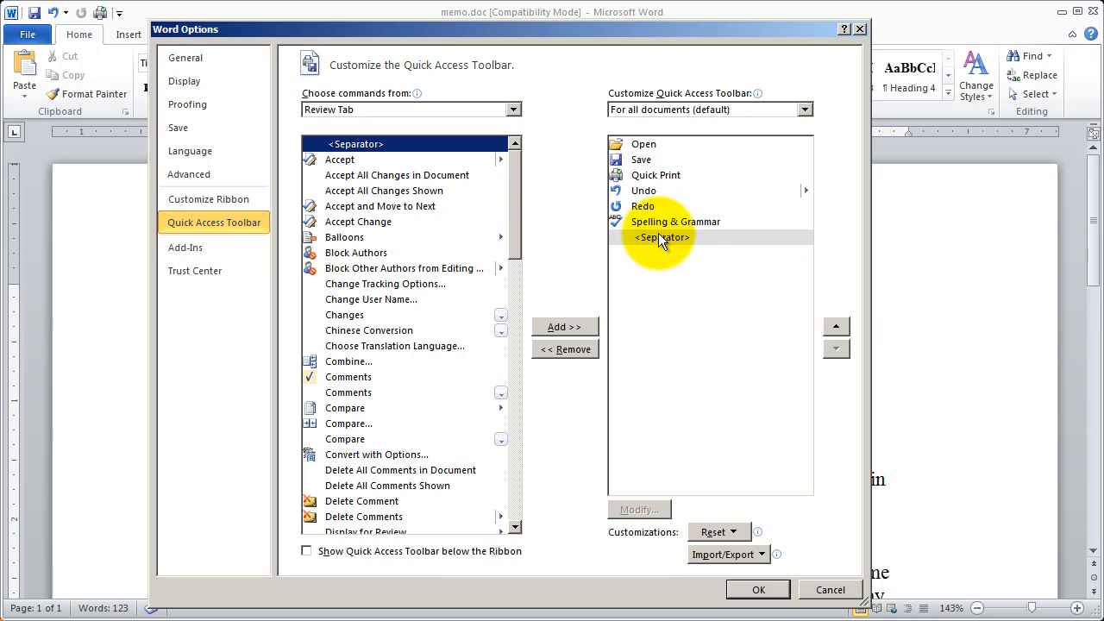
click(835, 326)
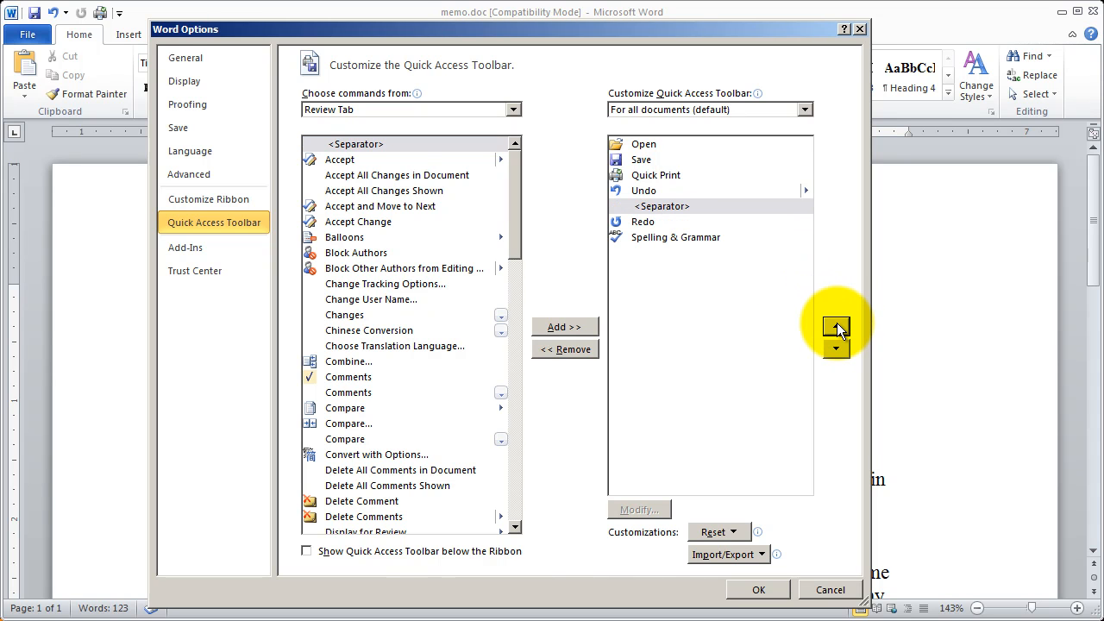
click(835, 326)
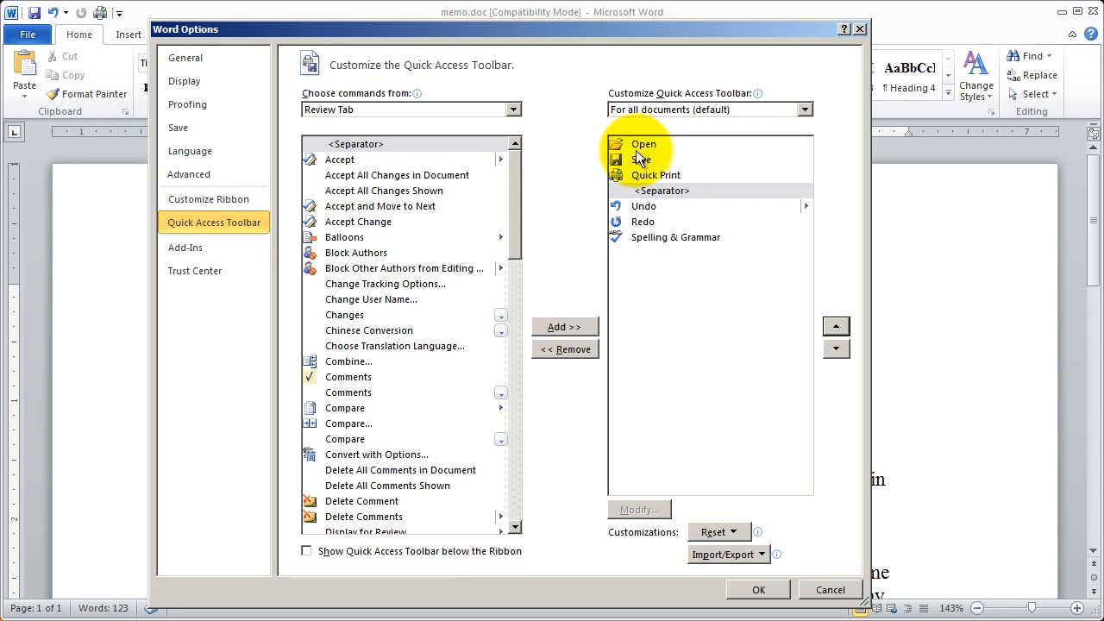
Step: Add a second separator and move it down below Redo, before Spelling & Grammar
double_click(371, 145)
click(673, 207)
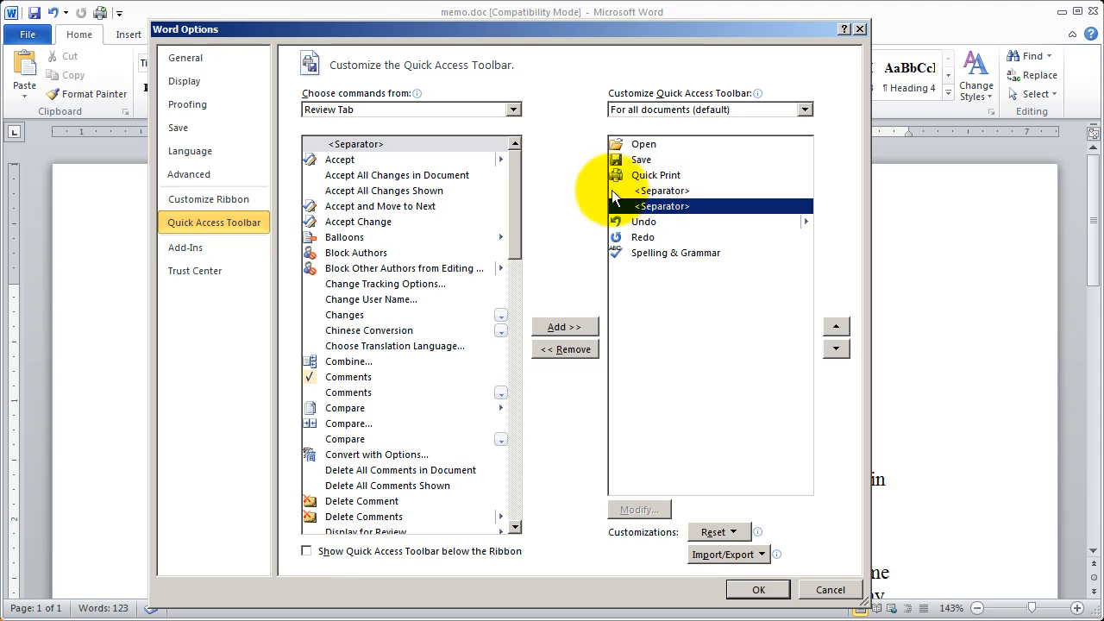
click(836, 349)
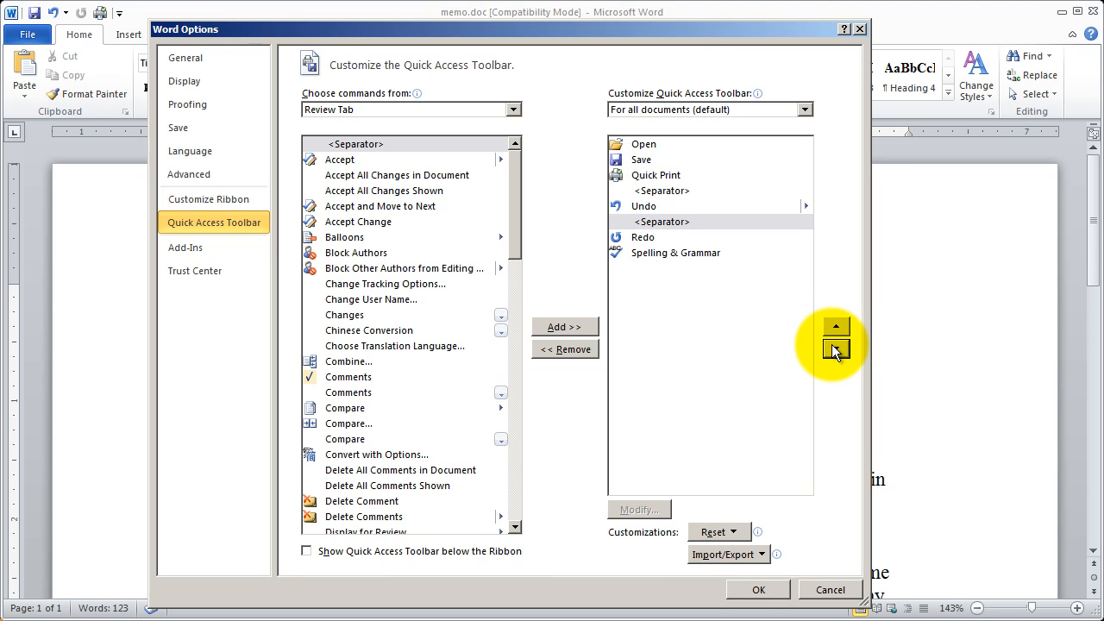
click(835, 349)
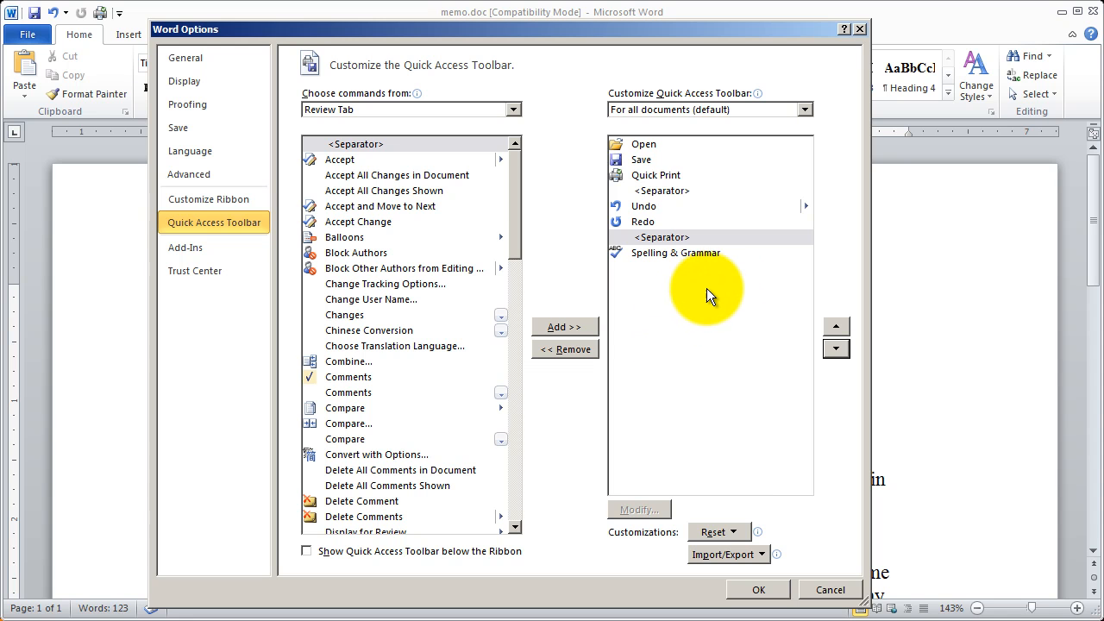
click(694, 254)
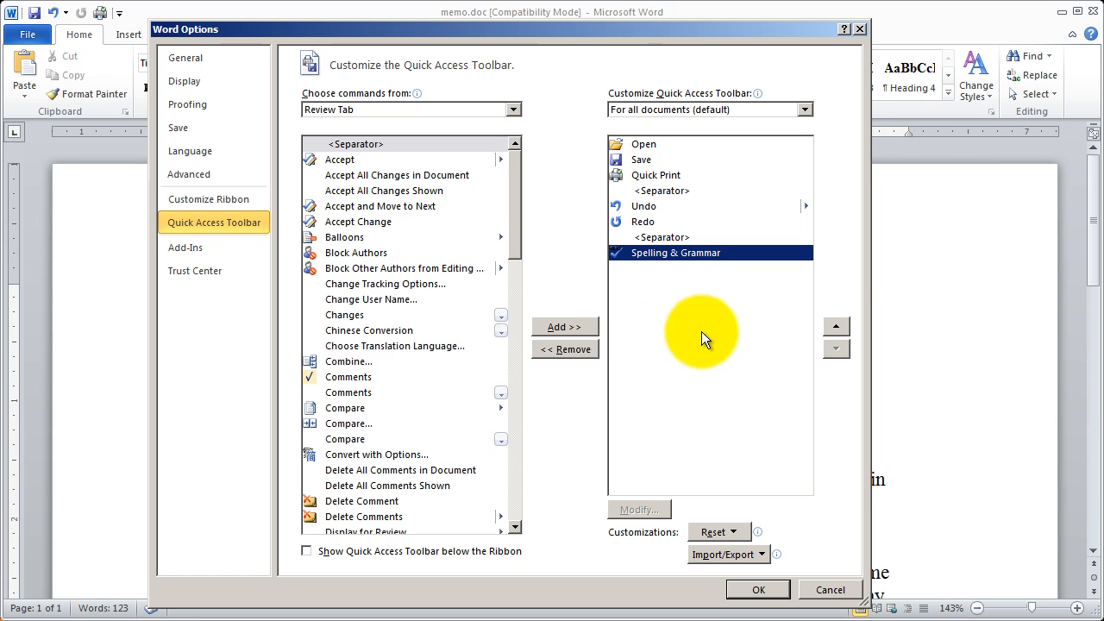
double_click(360, 377)
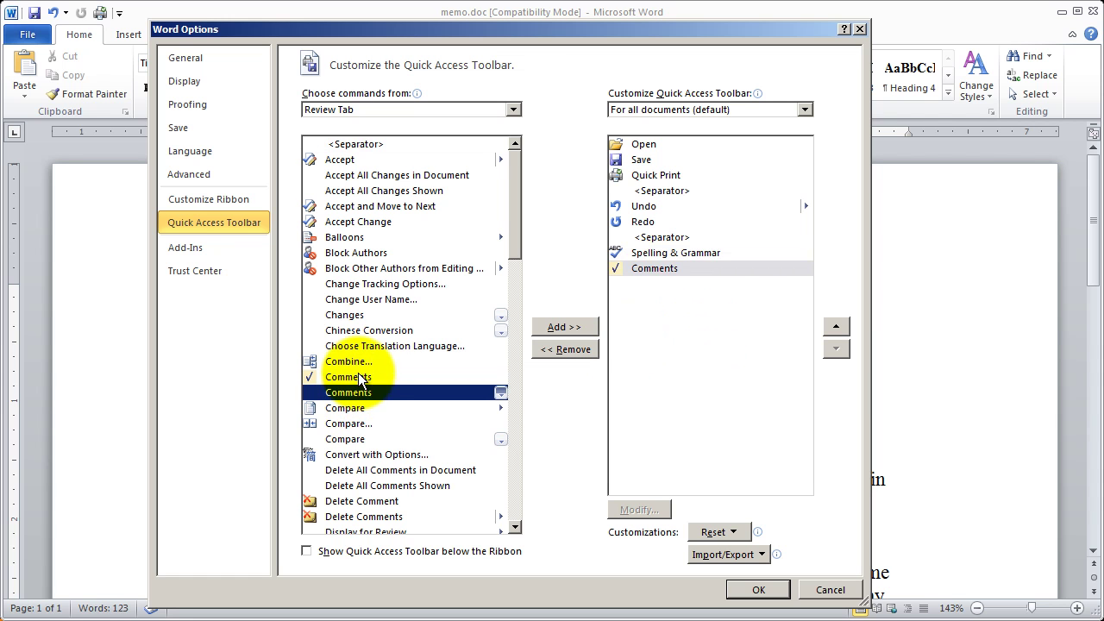
click(662, 269)
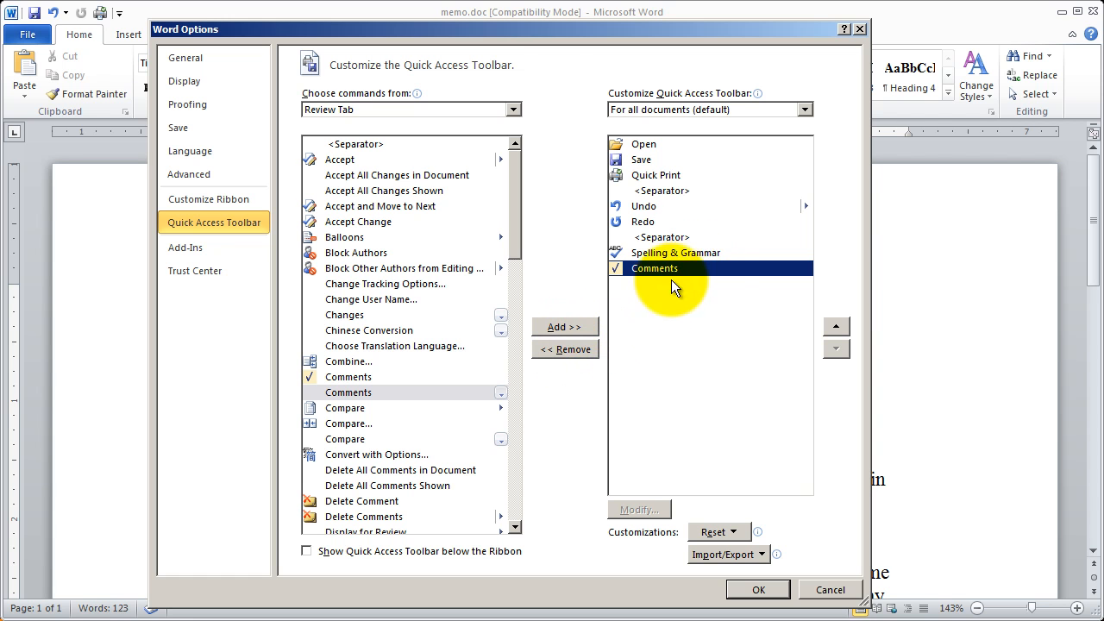
click(569, 349)
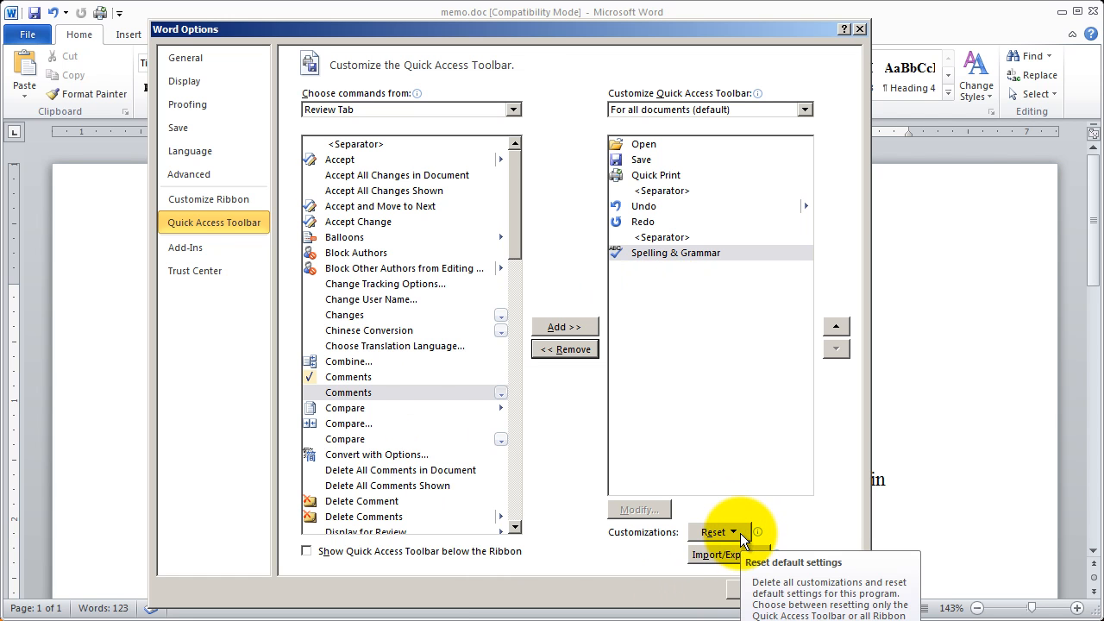
click(742, 533)
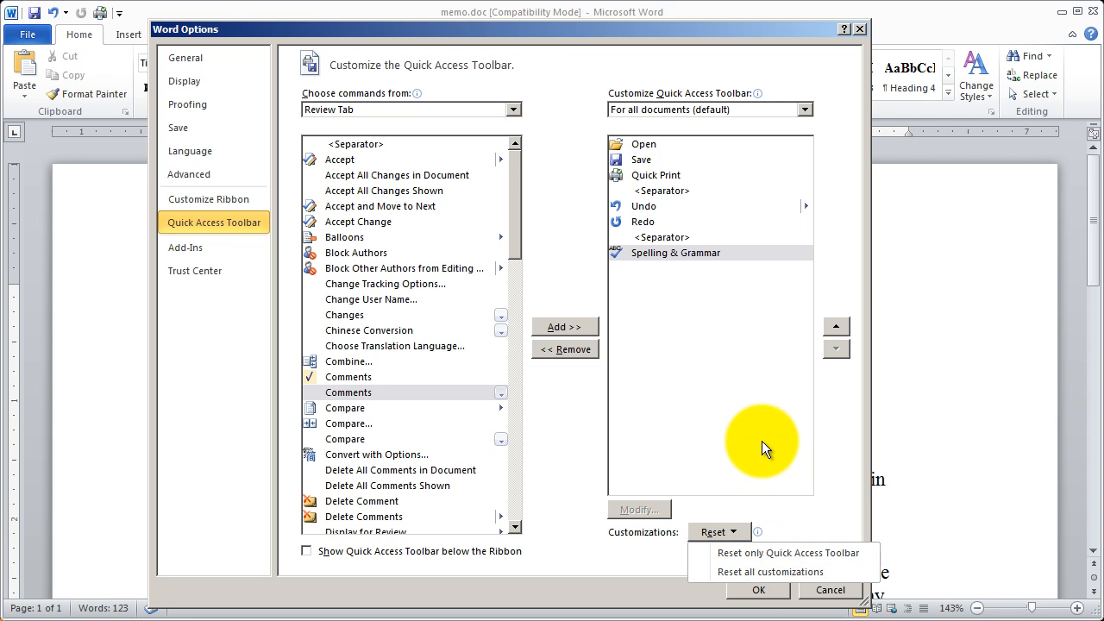
key(Escape)
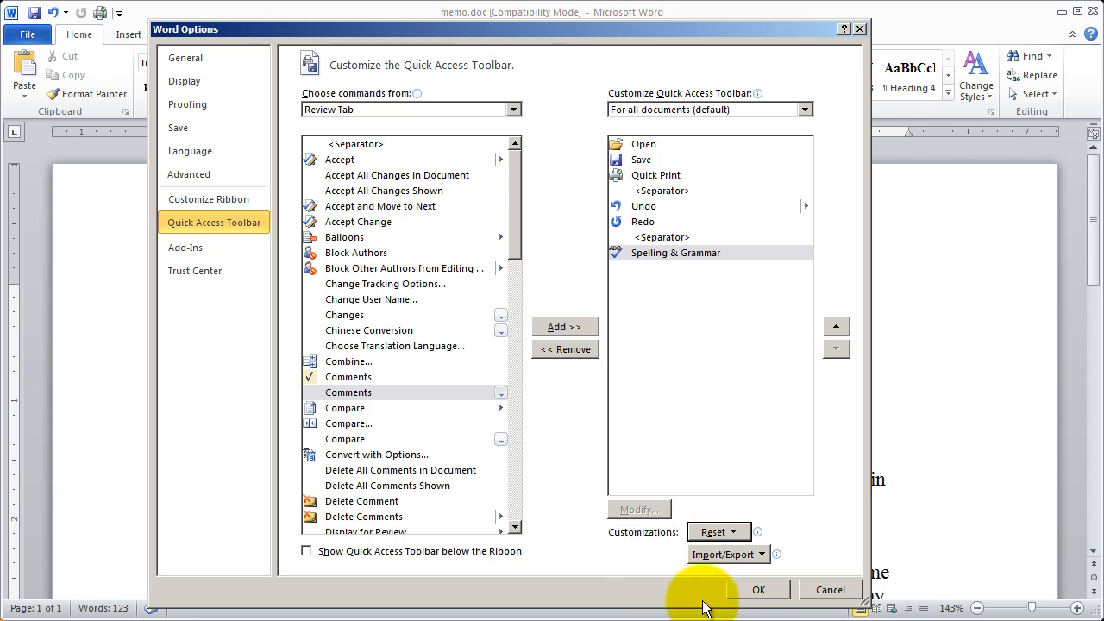
Step: Apply the toolbar changes with OK, try the new Open button and cancel its dialog
click(758, 592)
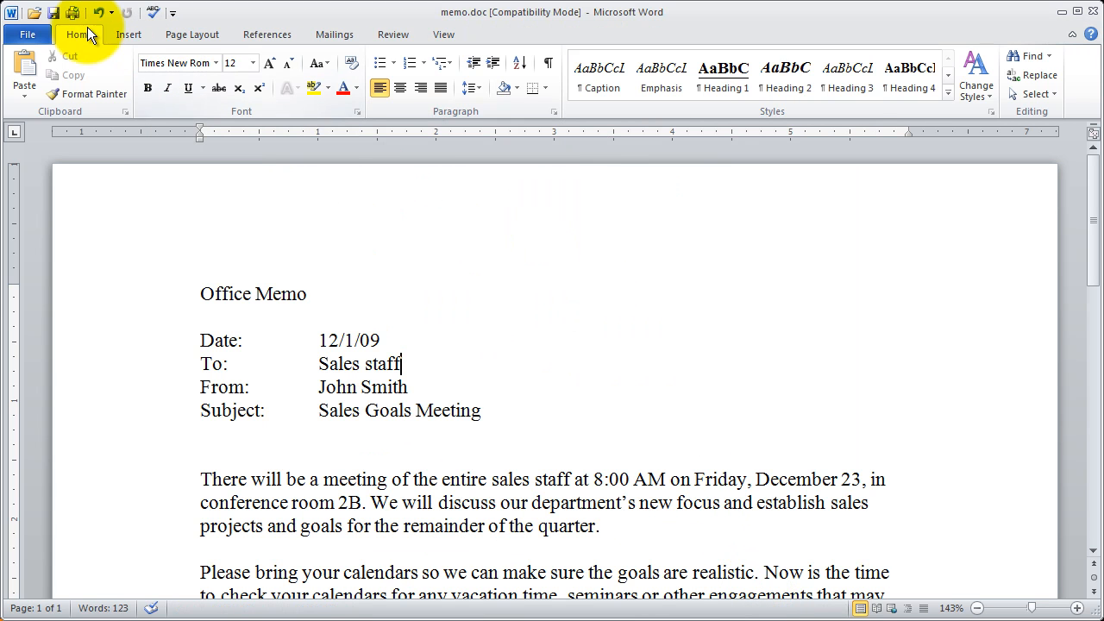
click(34, 14)
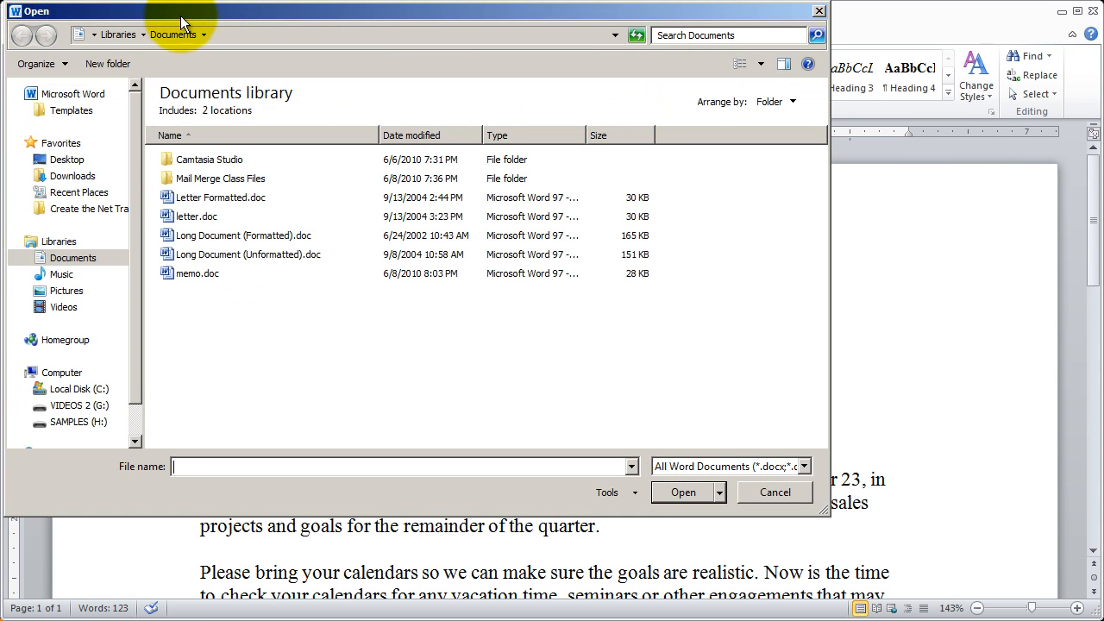
drag(180, 16, 355, 82)
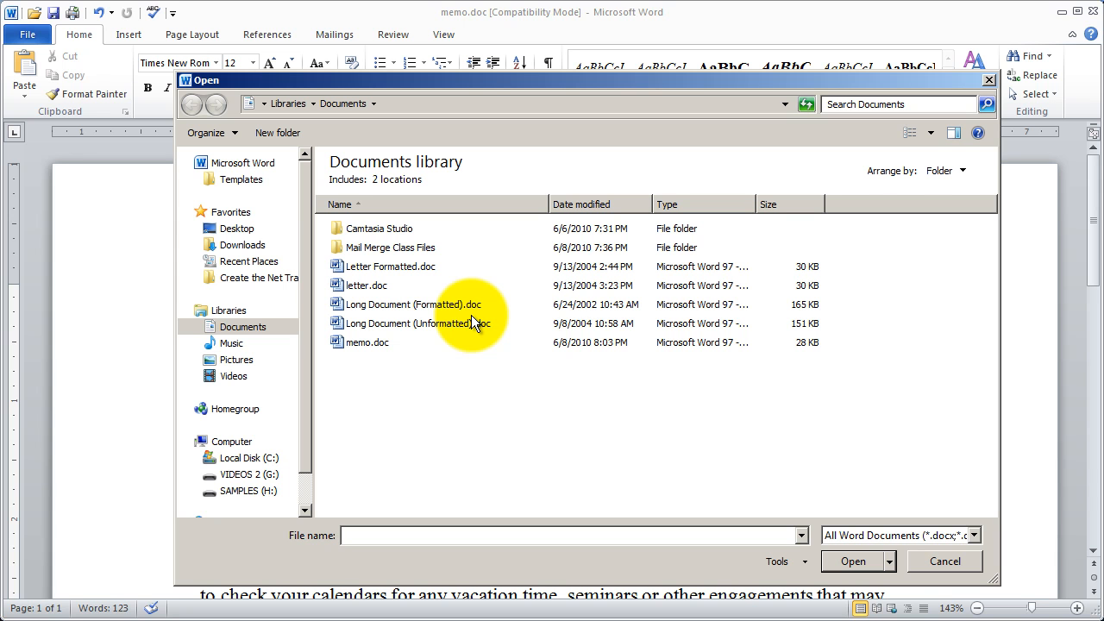
click(935, 561)
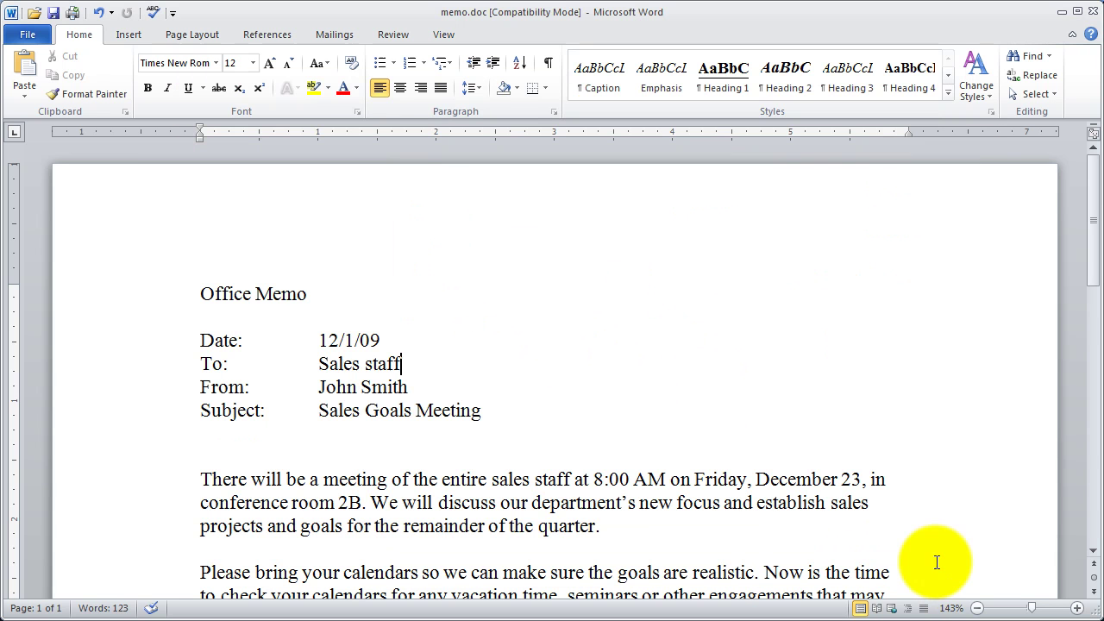
Step: Run Spelling & Grammar from the toolbar and dismiss the completion message
click(154, 13)
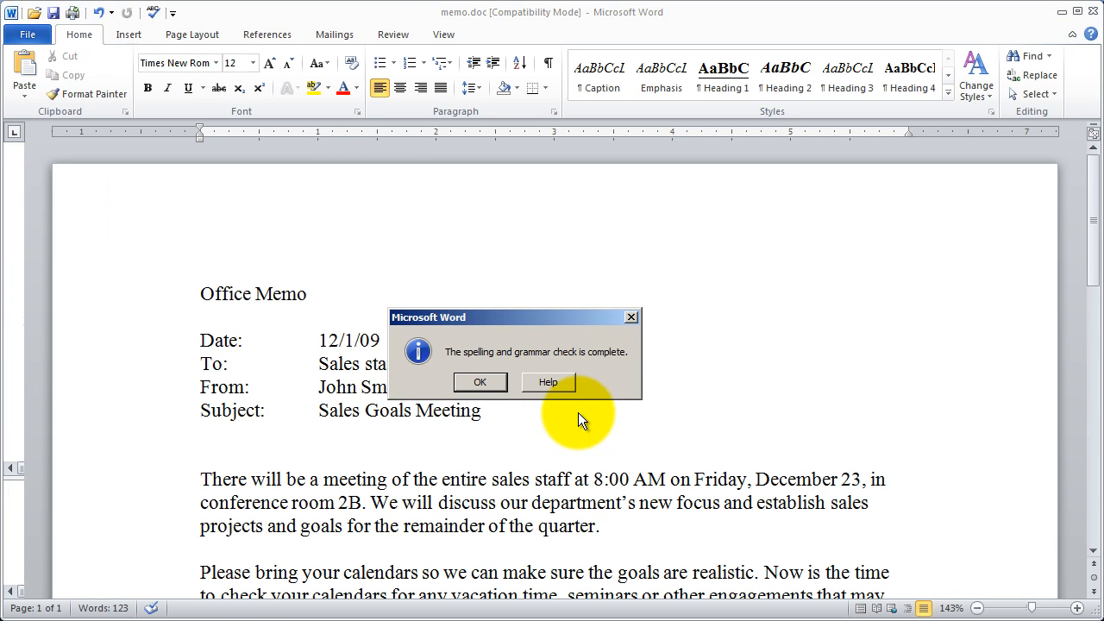
drag(505, 316, 524, 274)
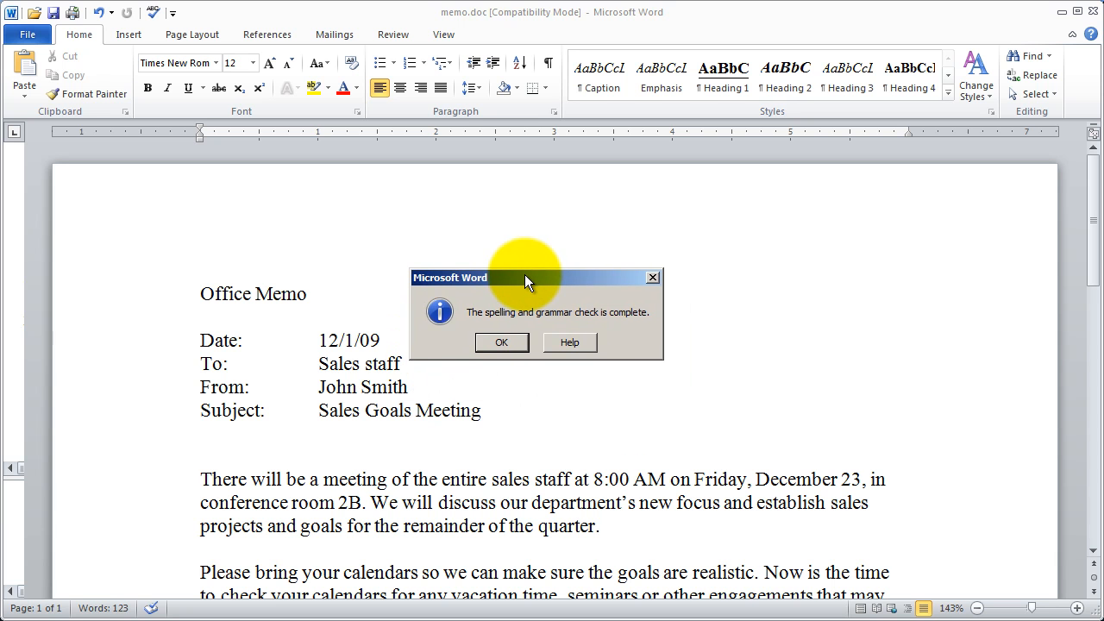
click(498, 339)
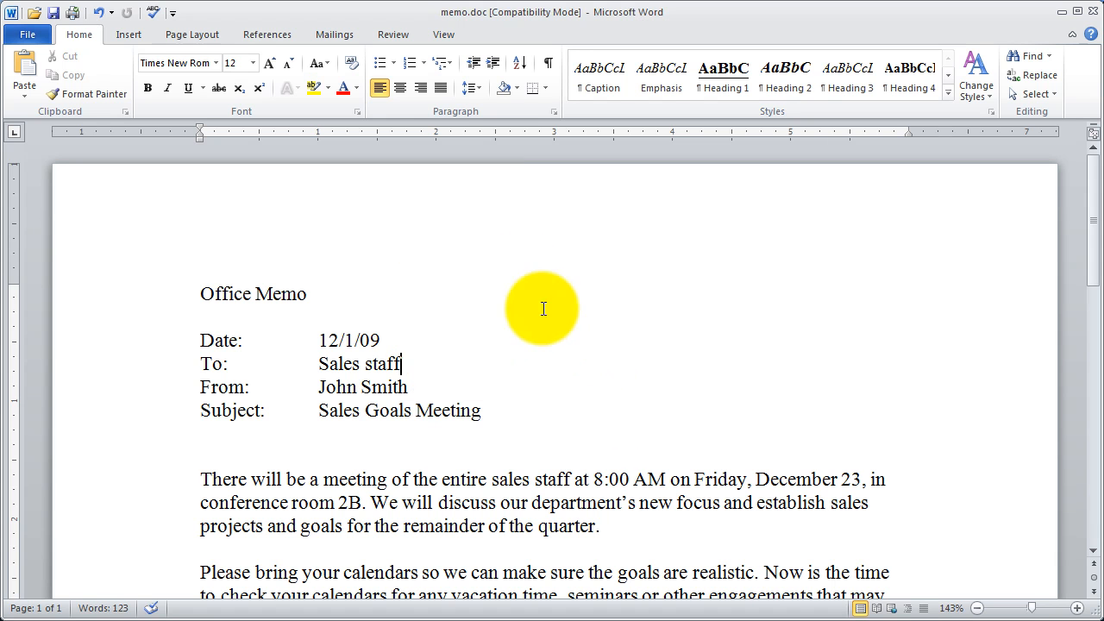